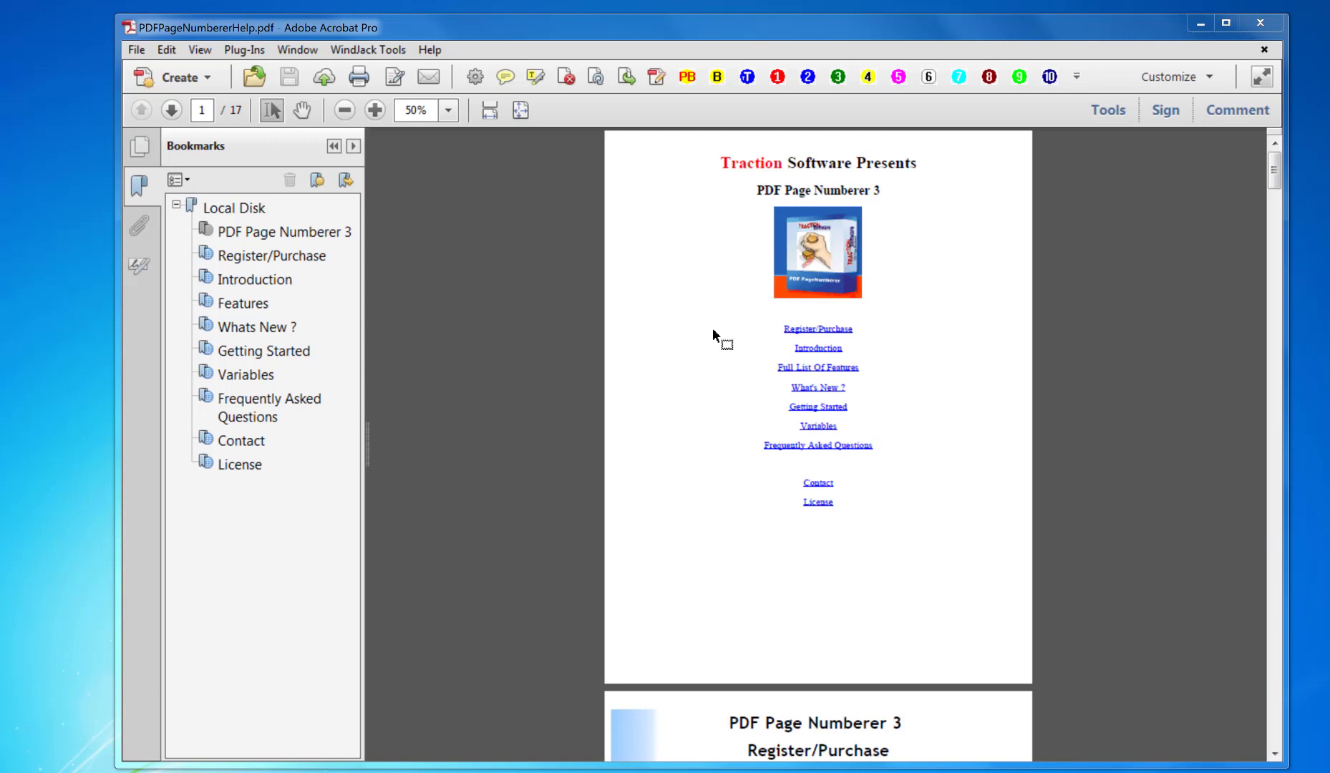
Step: Launch the Page Numberer plug-in from the Plug-Ins menu
click(244, 50)
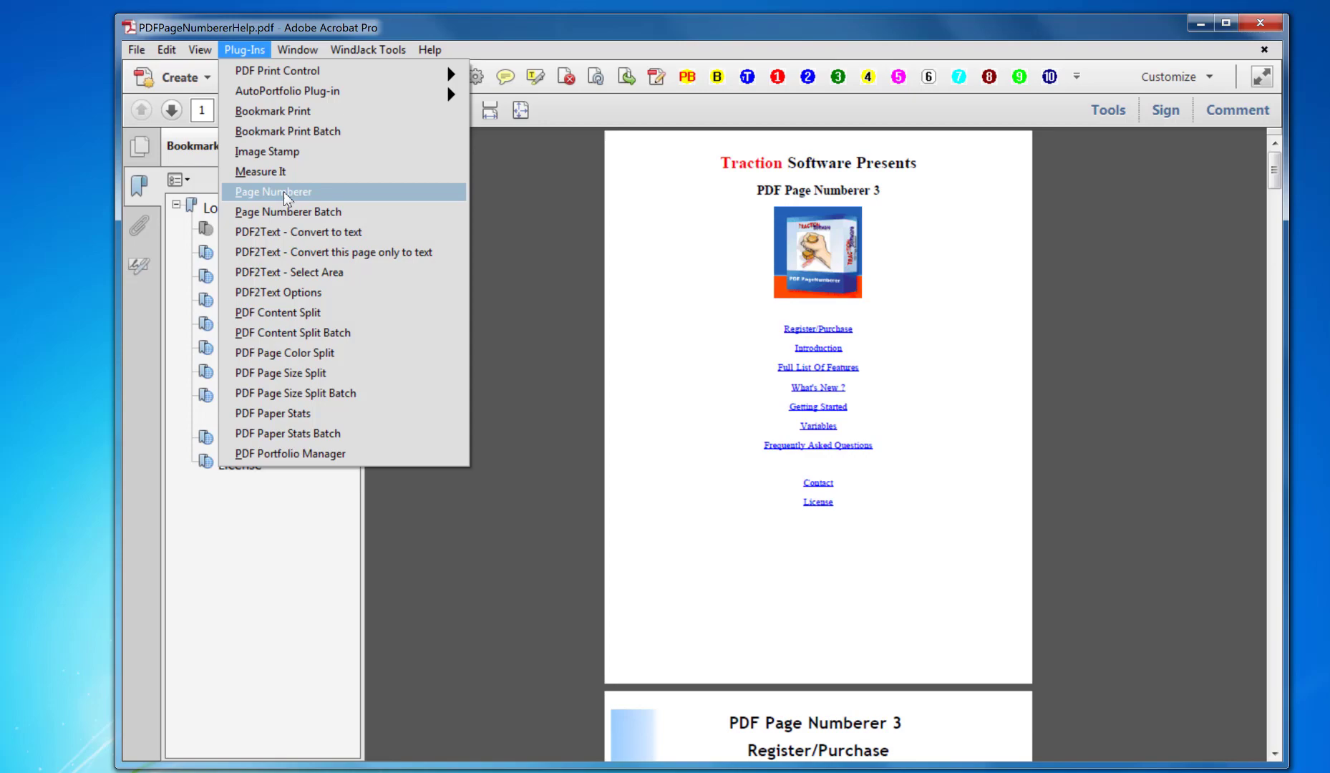
key(Return)
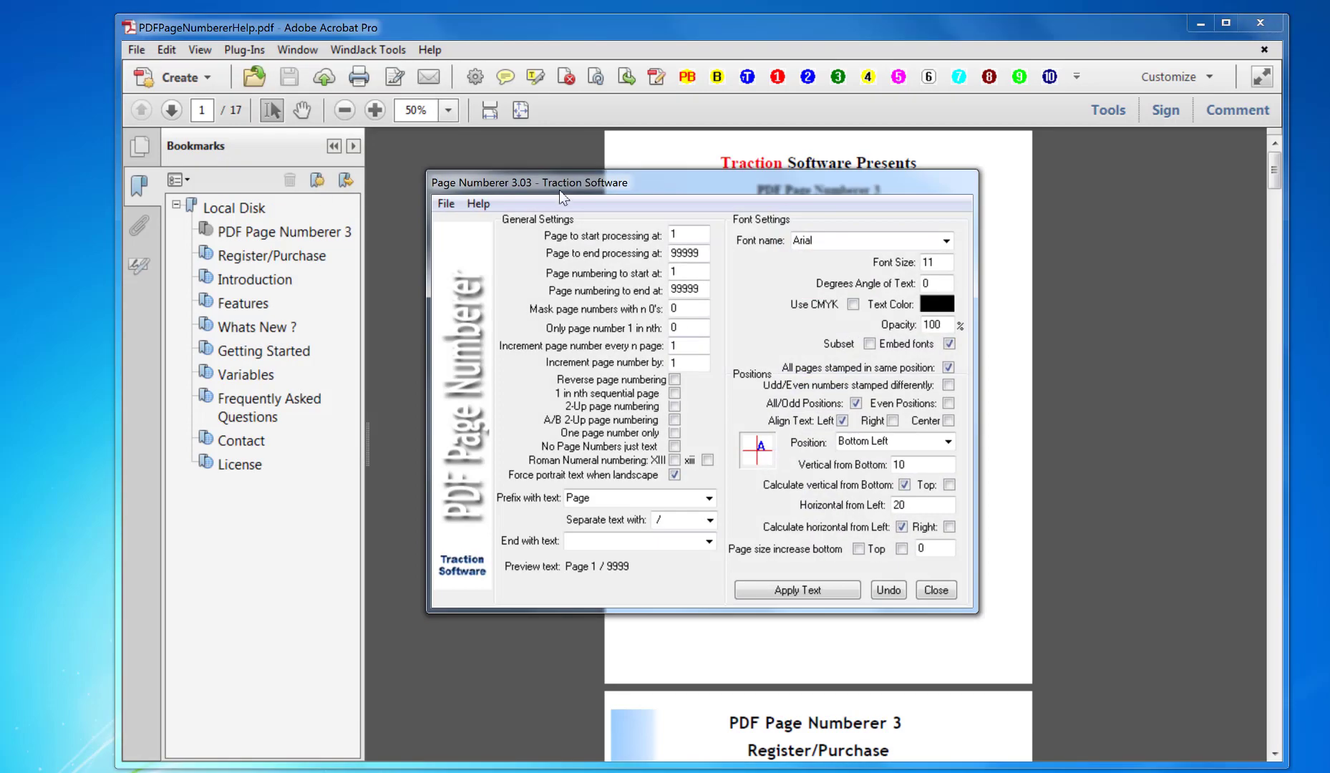
drag(559, 190, 585, 214)
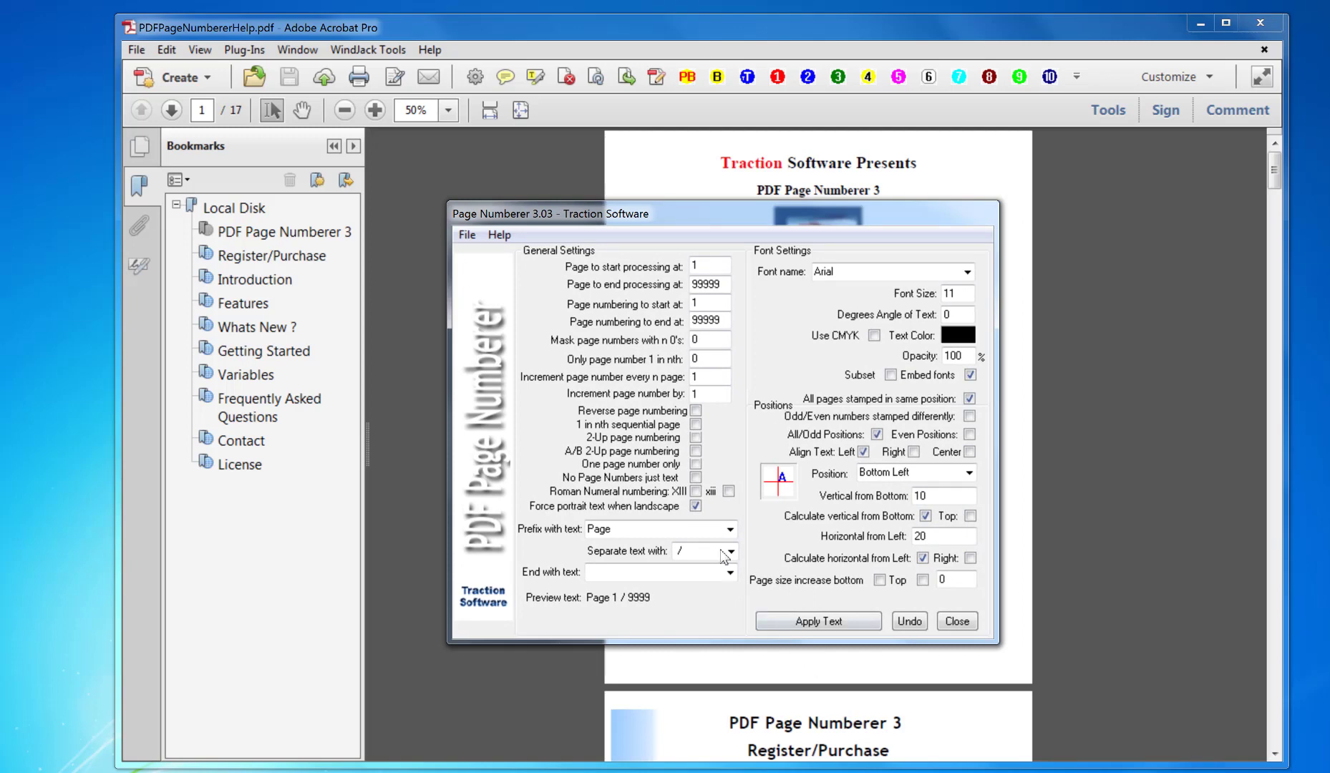
Step: Try the Roman numeral options, then set it to stamp one page number only
click(695, 492)
click(695, 492)
click(695, 492)
click(728, 491)
click(695, 492)
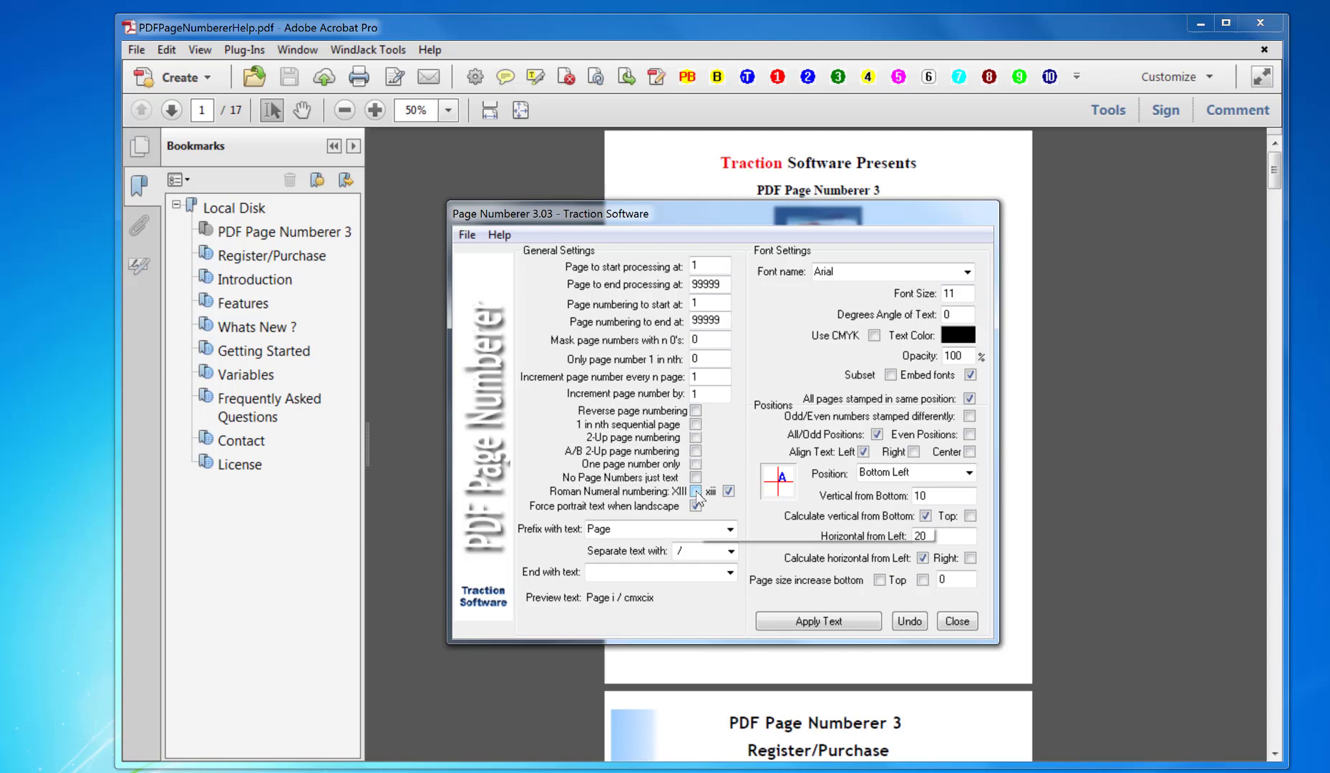
click(695, 491)
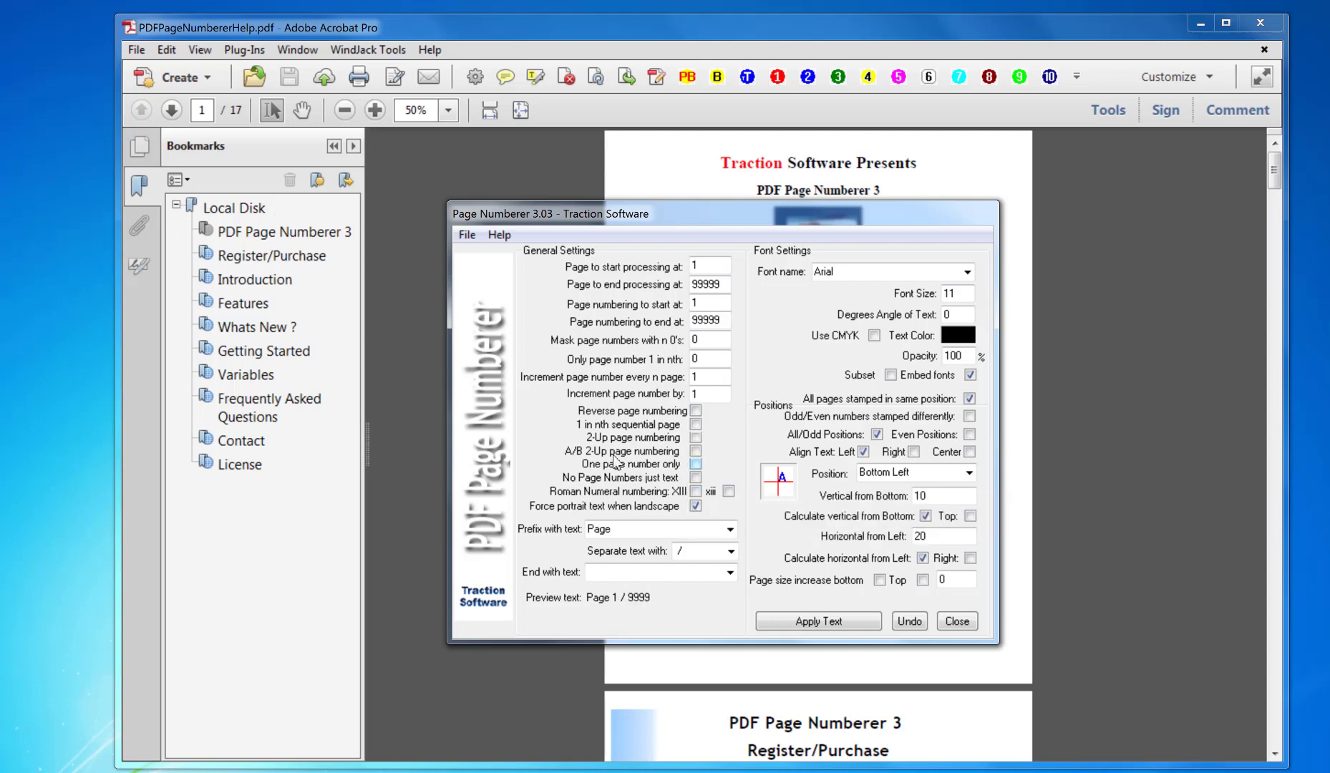
click(695, 465)
Step: Clear the slash separator, replace the prefix with 'PAGE', and switch on lowercase Roman numerals
double_click(681, 551)
double_click(616, 530)
key(BackSpace)
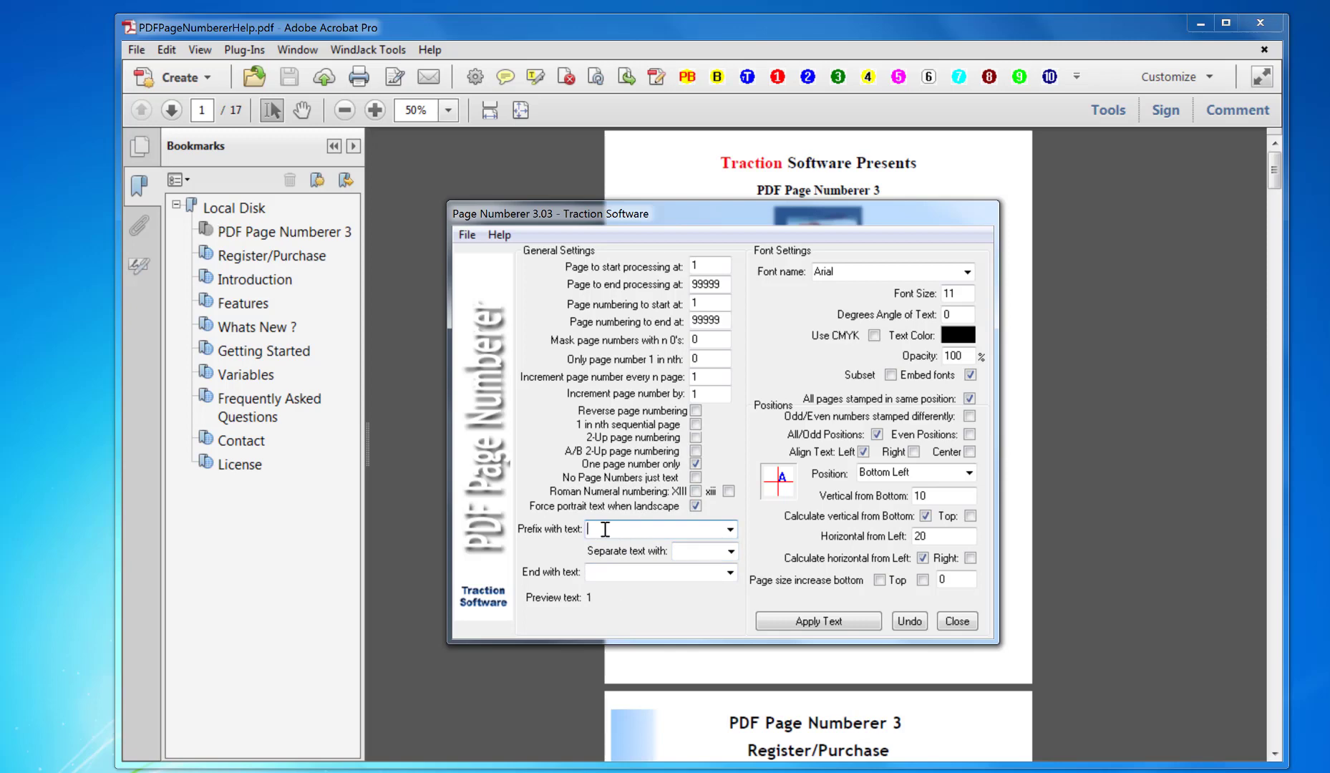
text(PAGE)
click(695, 491)
click(695, 491)
Step: Apply the 'PAGE' Roman numeral stamps to the document and dismiss the Done message
drag(732, 221, 461, 230)
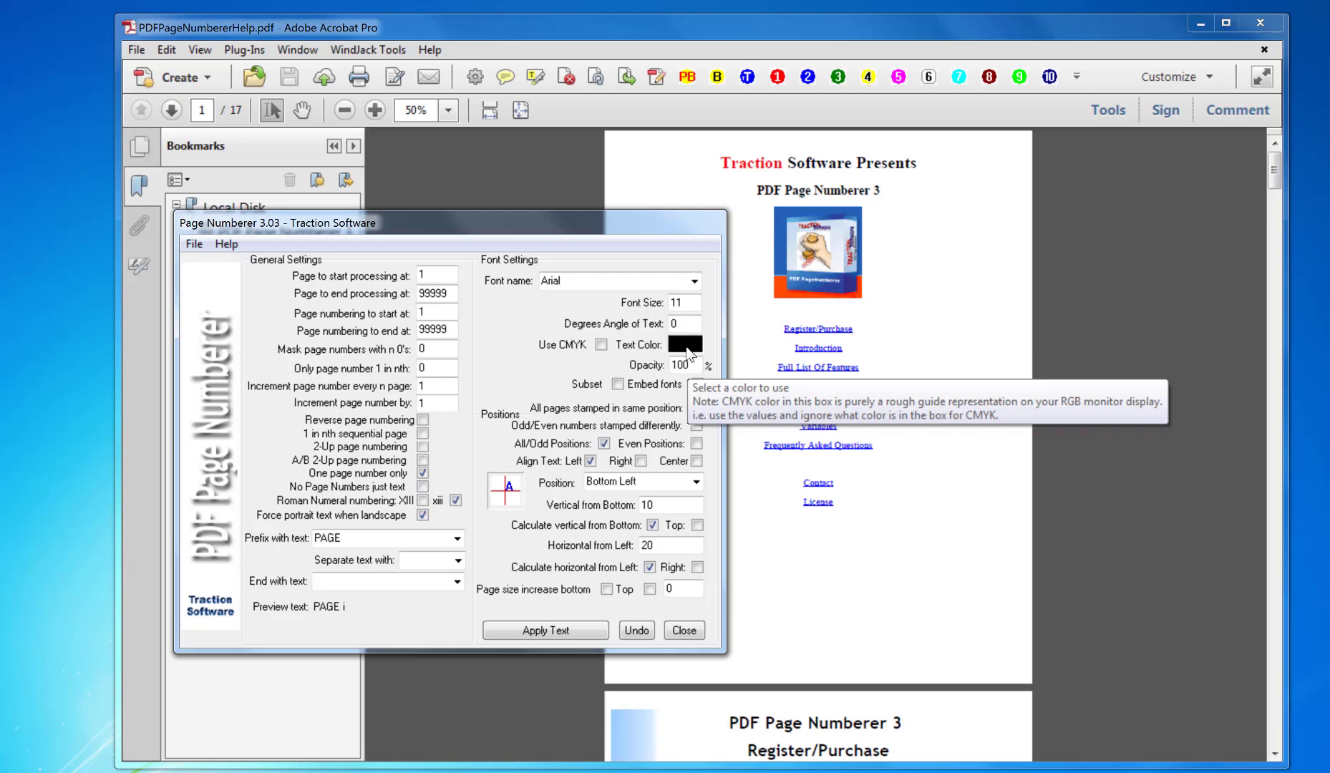
drag(562, 226, 572, 156)
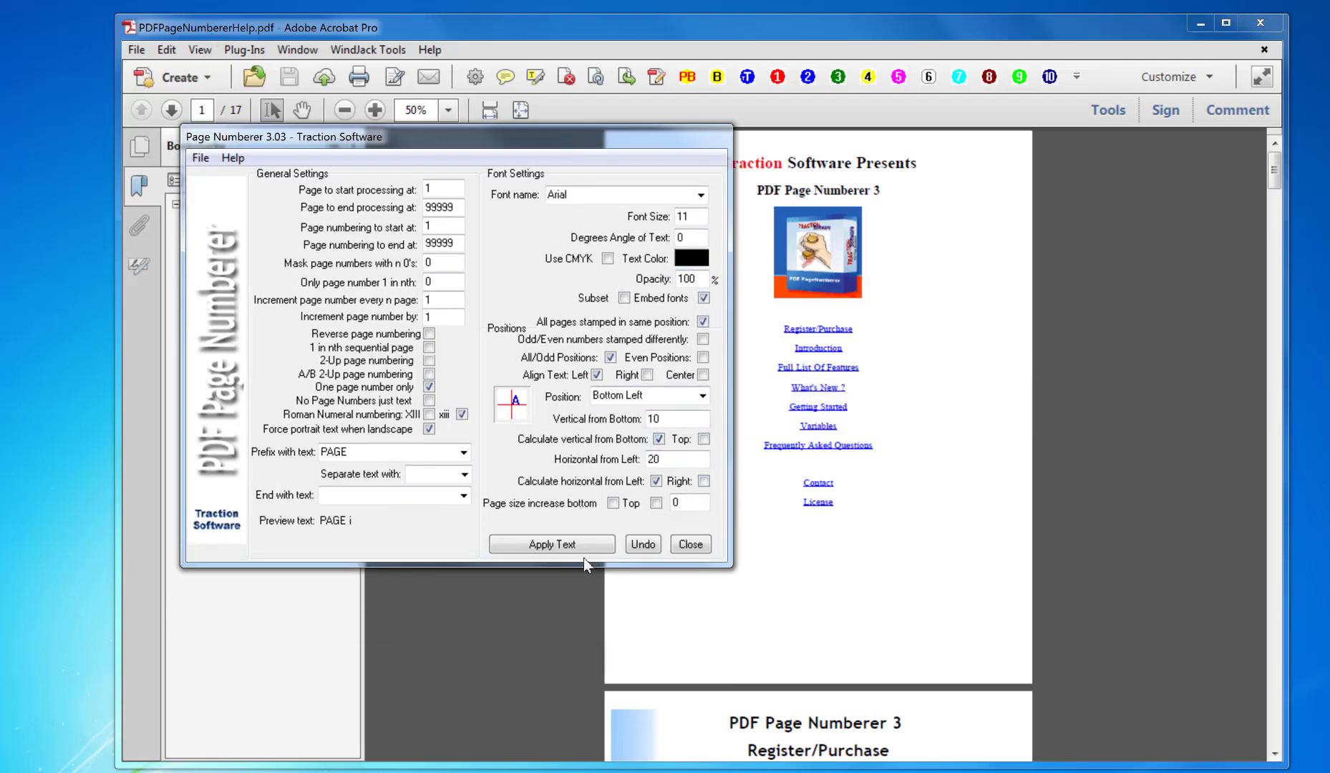
click(566, 545)
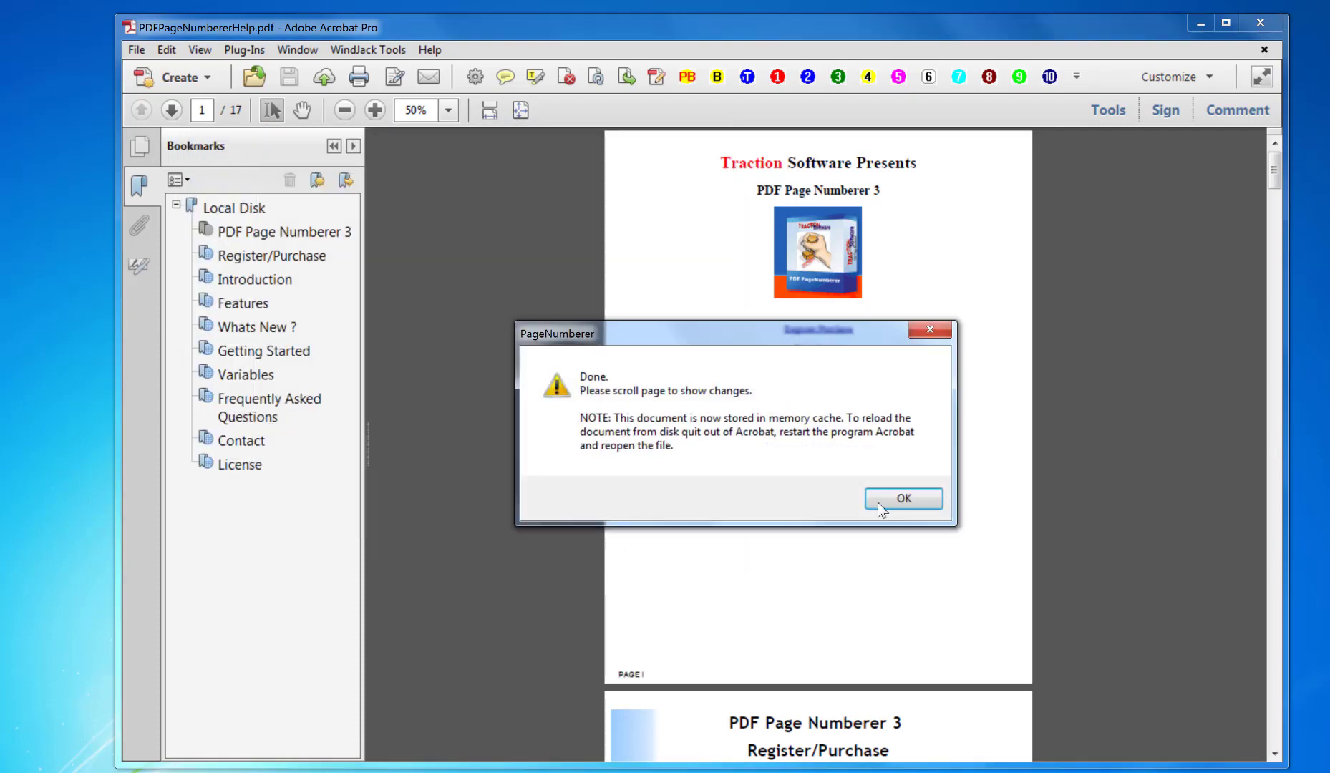
click(903, 498)
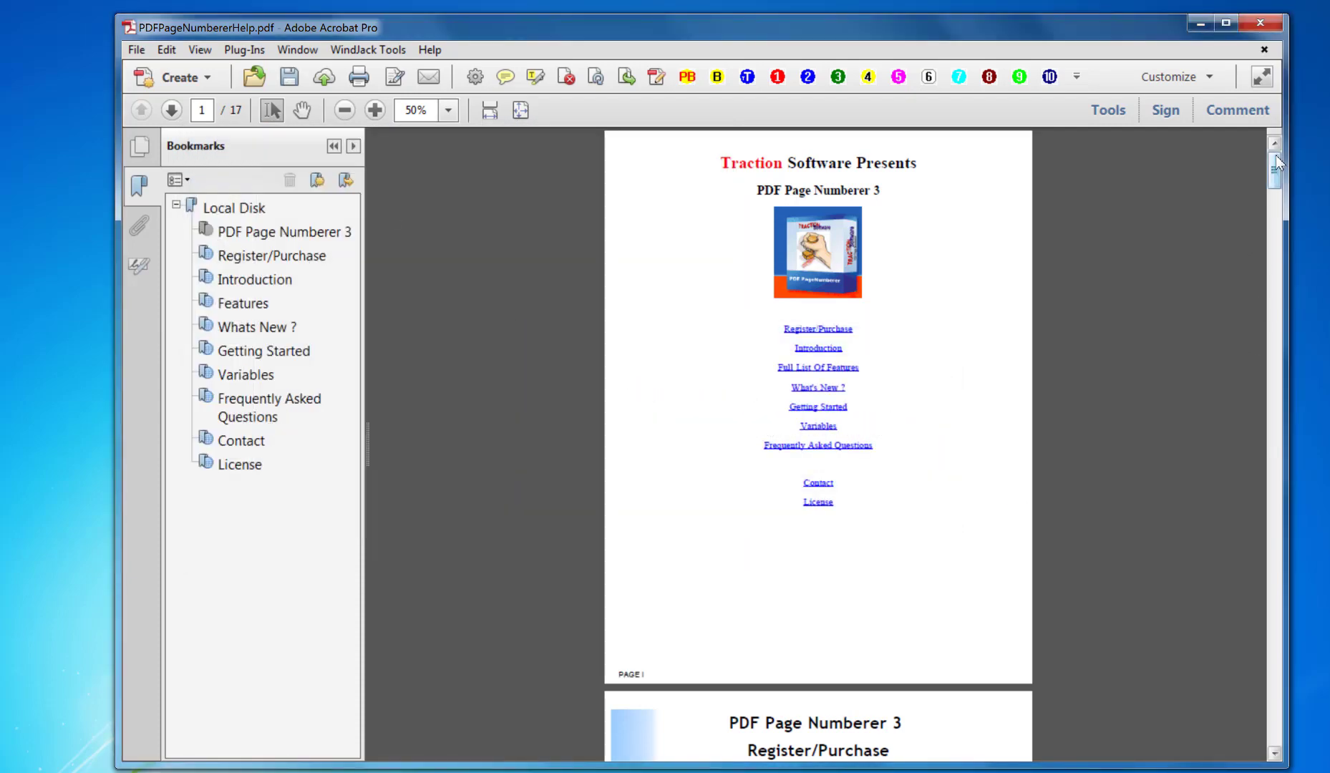
Step: Move to page 5 and zoom out to check its 'PAGE v' footer
drag(1275, 154, 1260, 326)
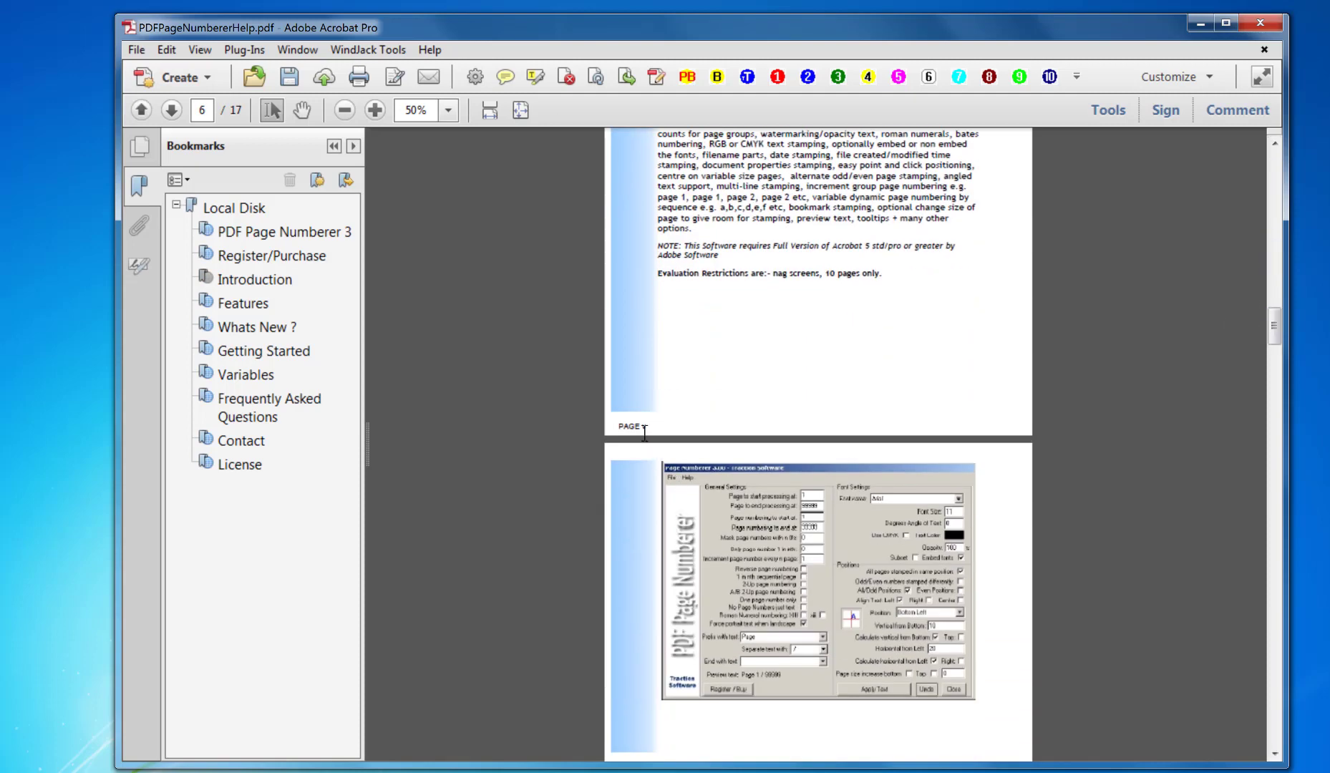
ctrl+scroll(119, 24, up, 1)
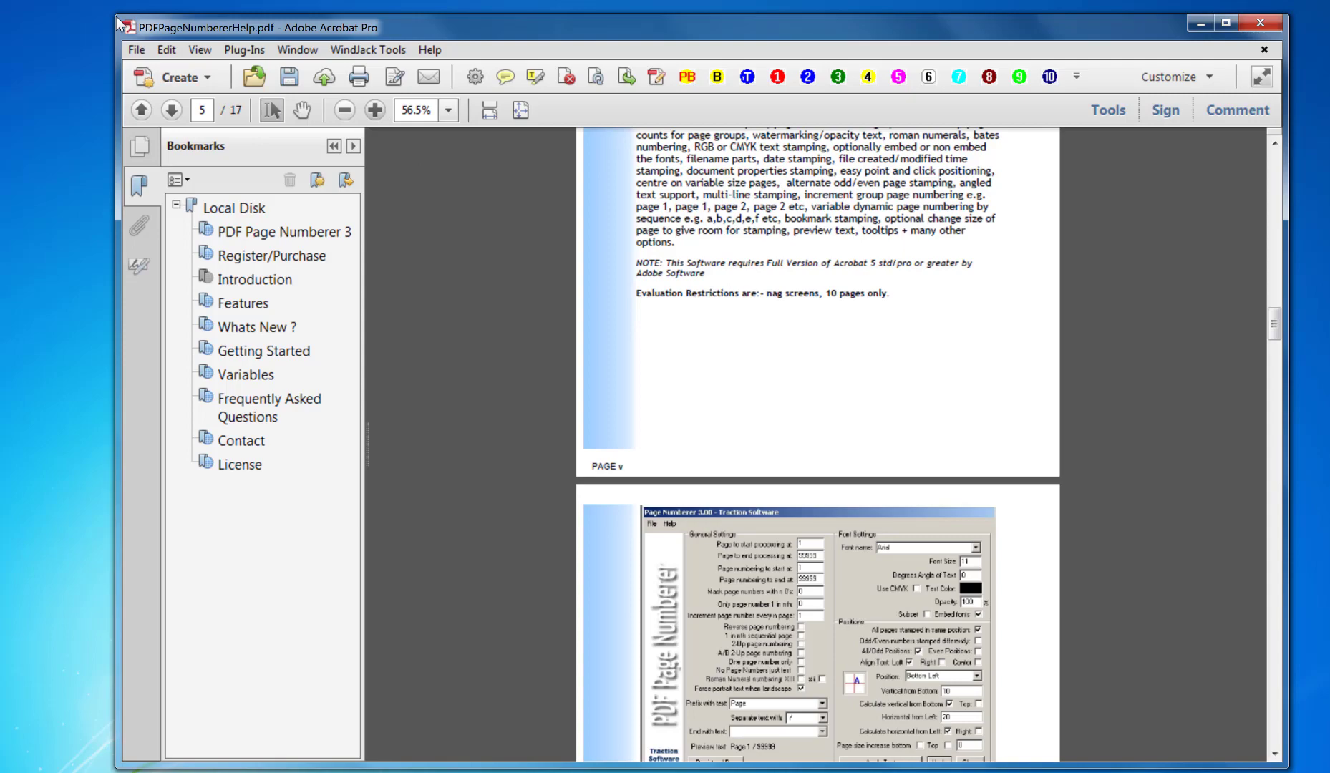
ctrl+scroll(118, 25, up, 3)
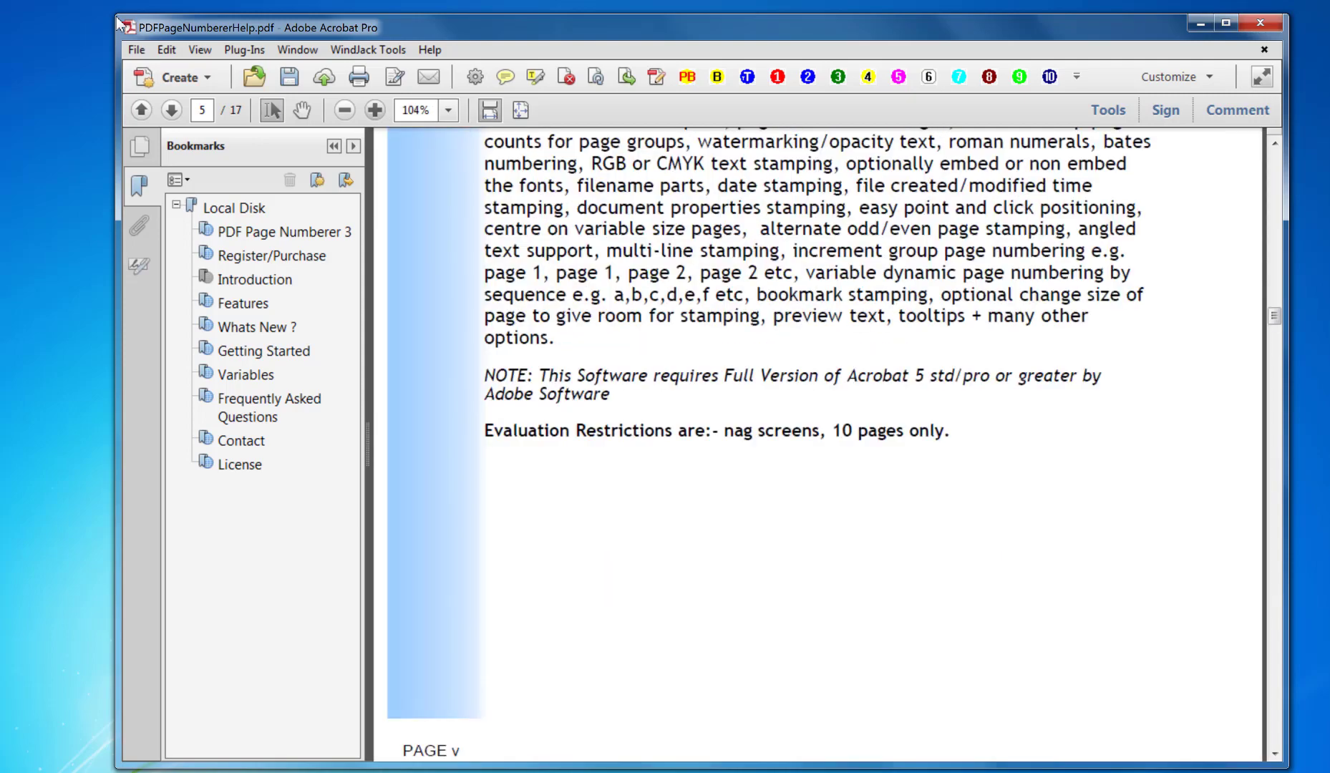
click(342, 112)
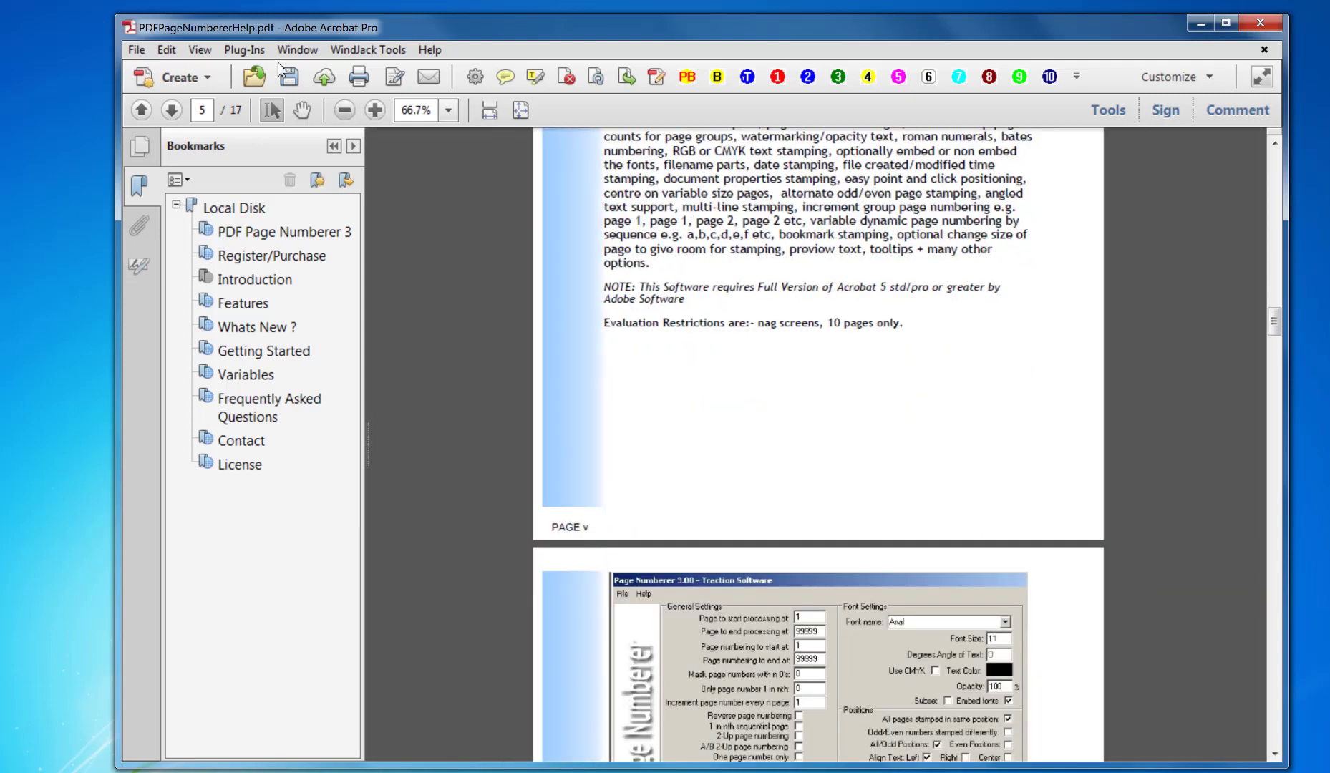
Step: Reopen Page Numberer and undo the PAGE stamps on all 17 pages
click(244, 50)
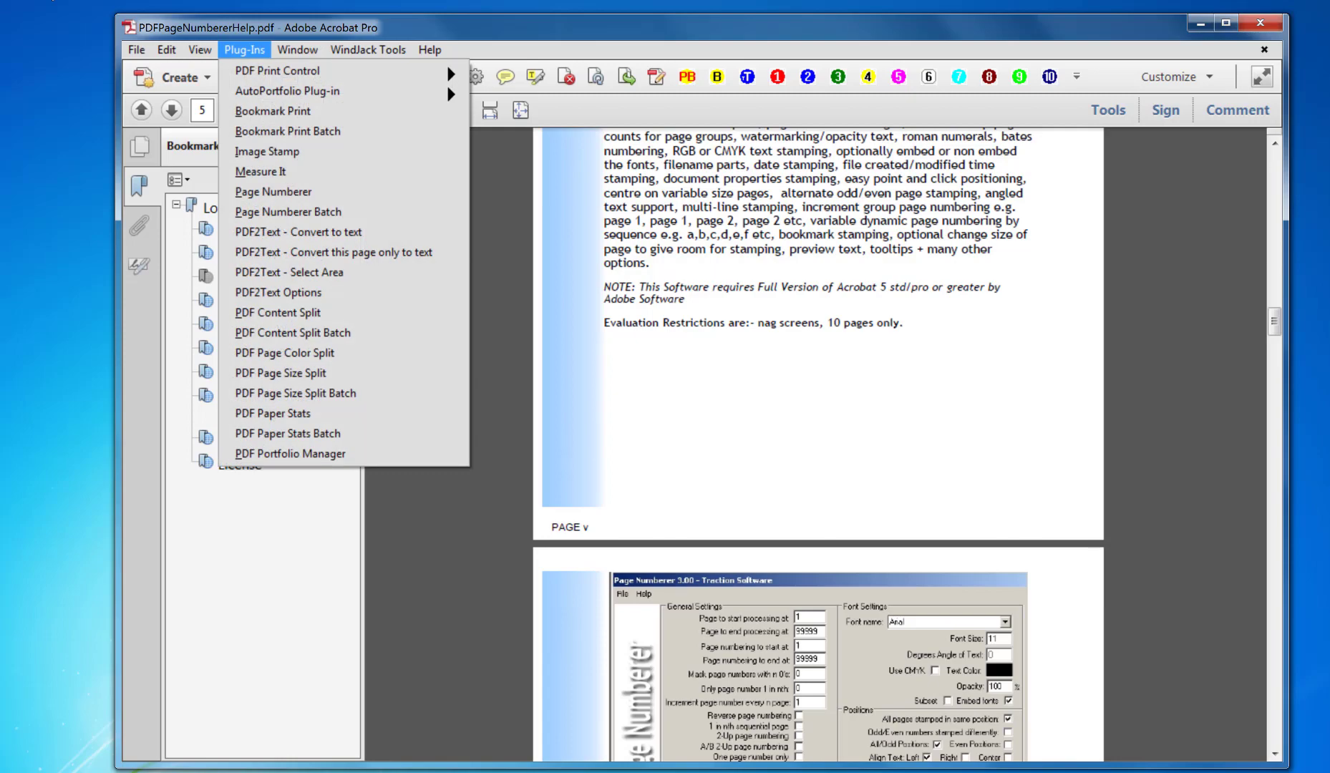
click(313, 191)
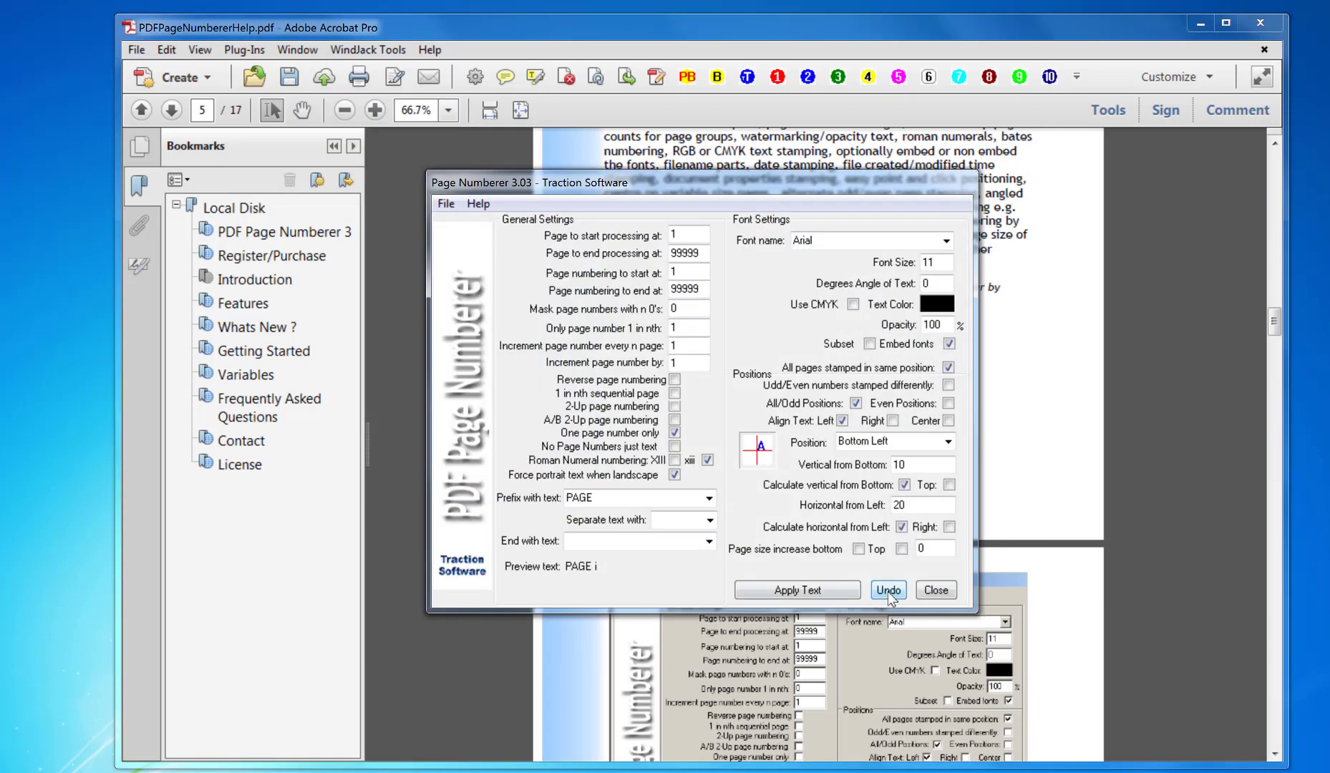
click(887, 591)
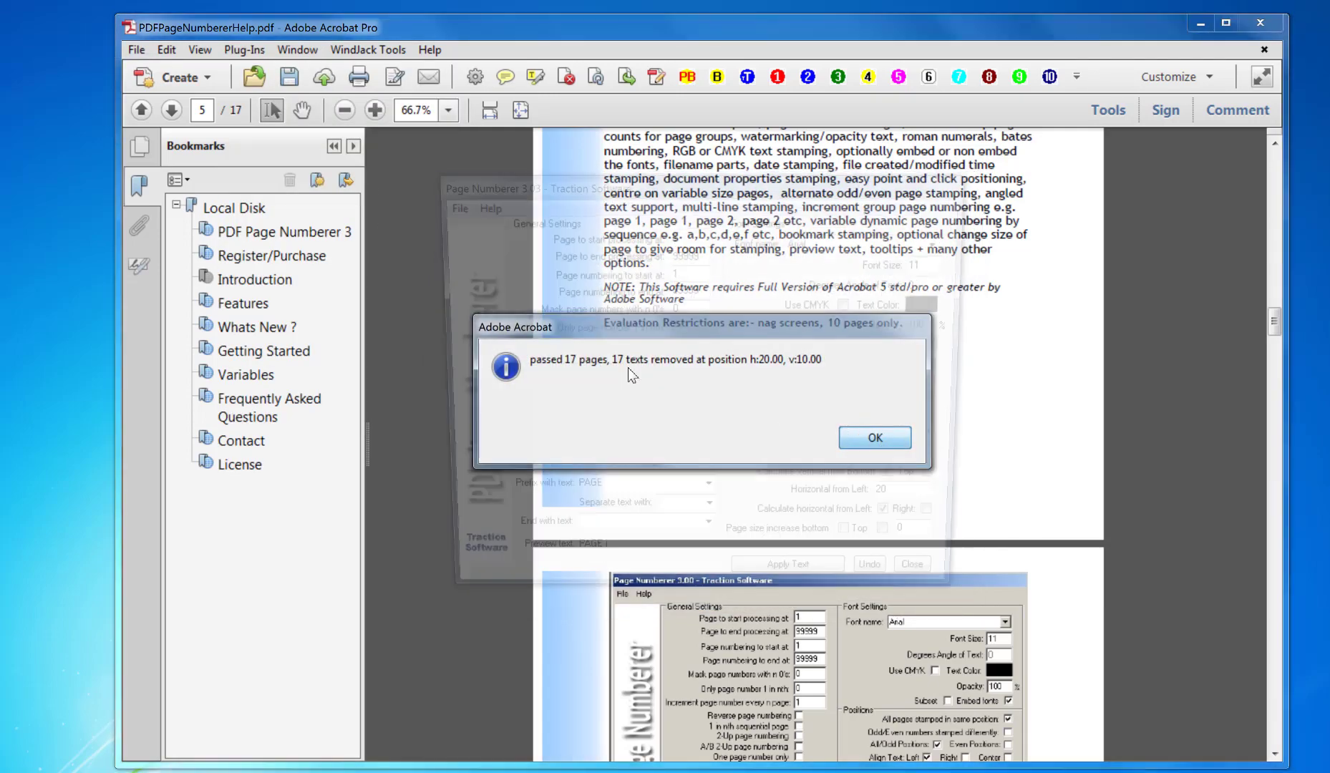
key(Return)
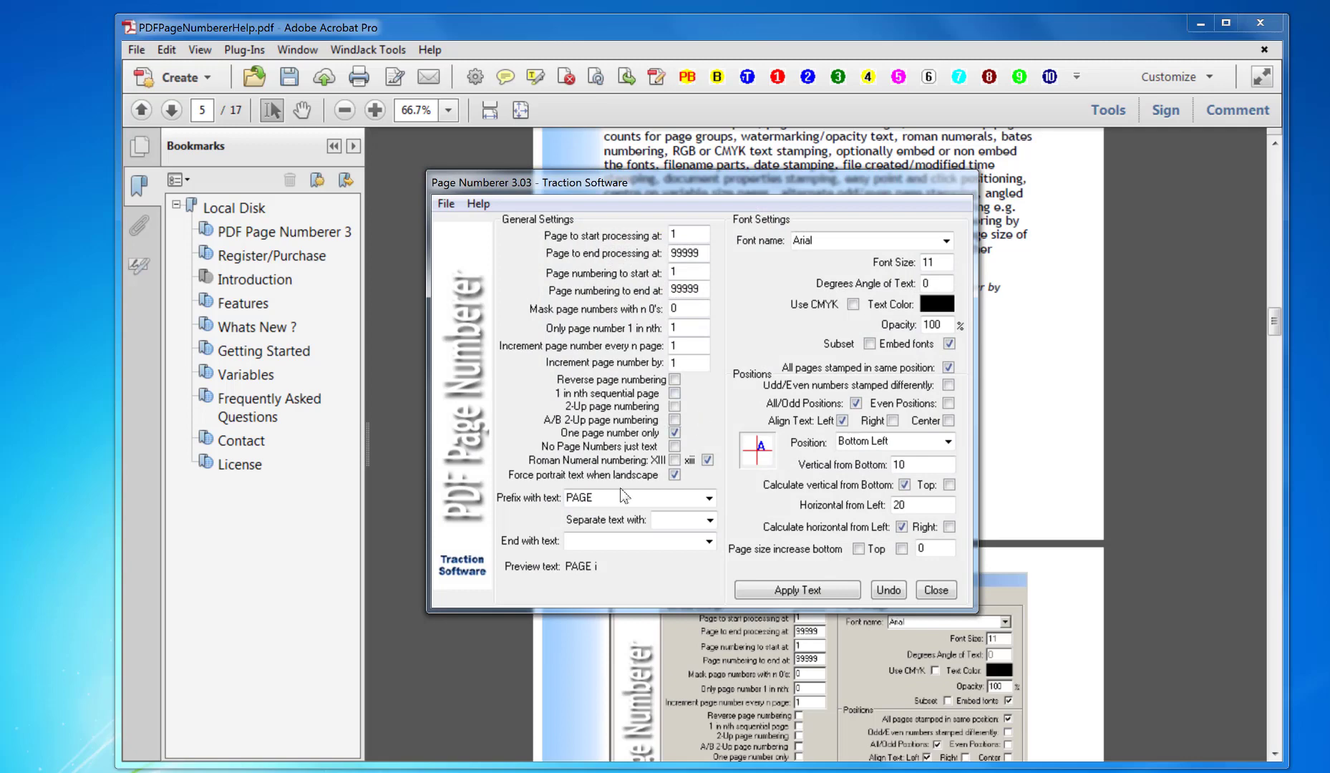
Step: Remove the PAGE prefix, set font size 15, and start locating the number's position
drag(626, 497, 530, 496)
key(BackSpace)
drag(938, 263, 905, 271)
drag(644, 187, 920, 124)
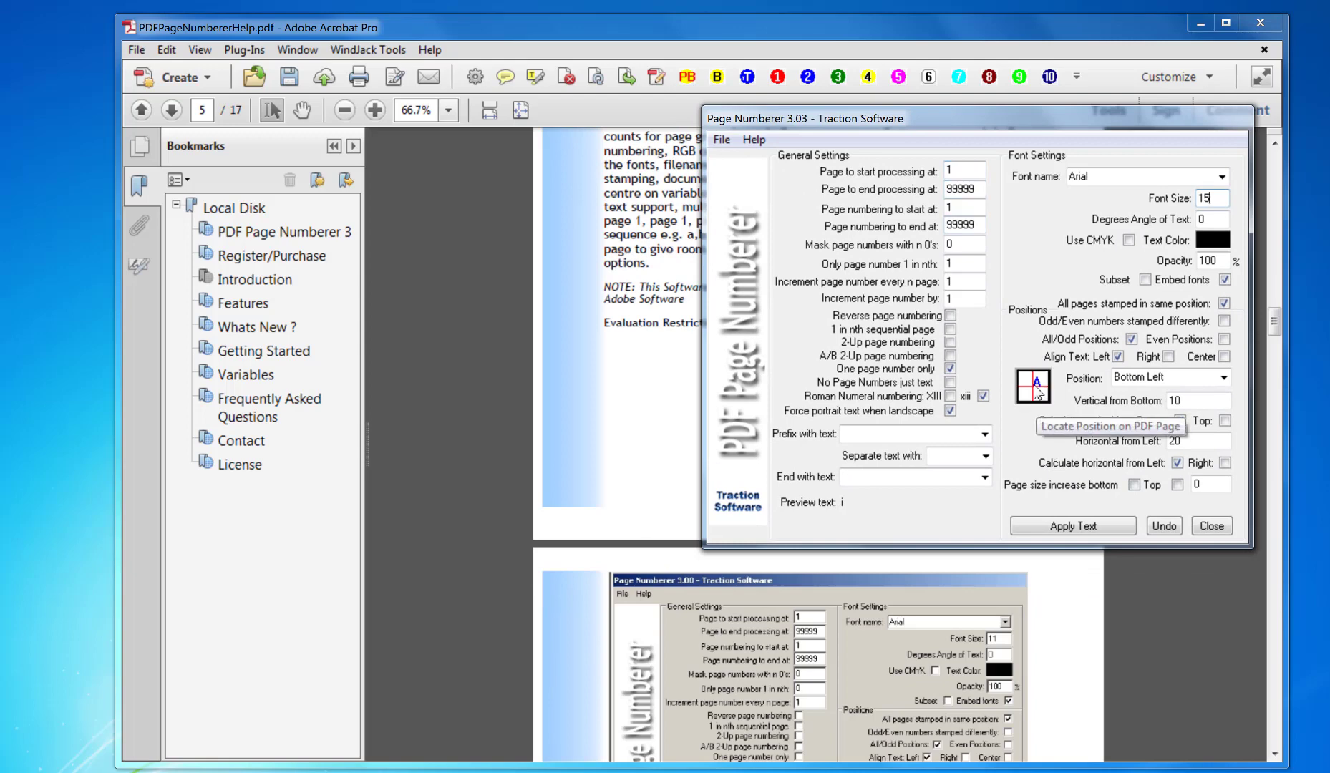
click(1035, 392)
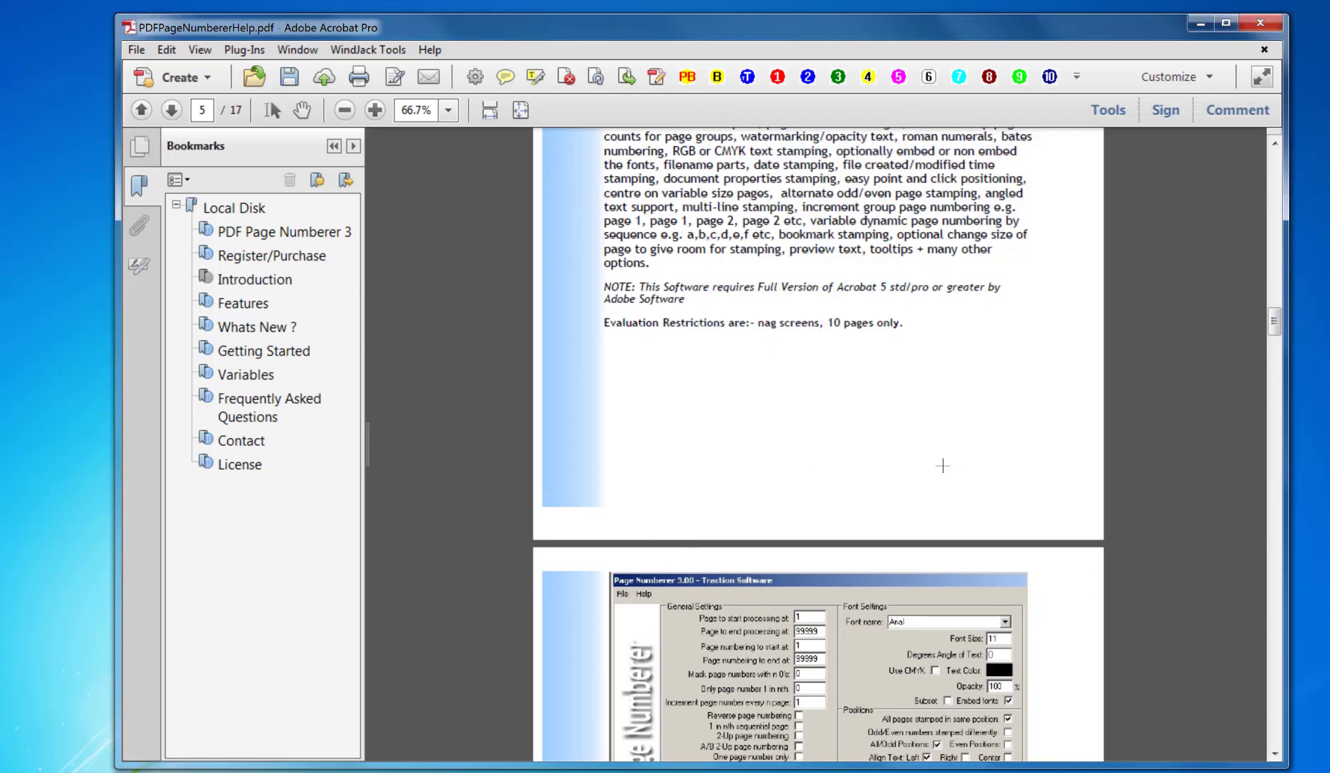
Step: Place the numerals at the page's bottom-left, apply them to all pages, and review the footers
click(542, 533)
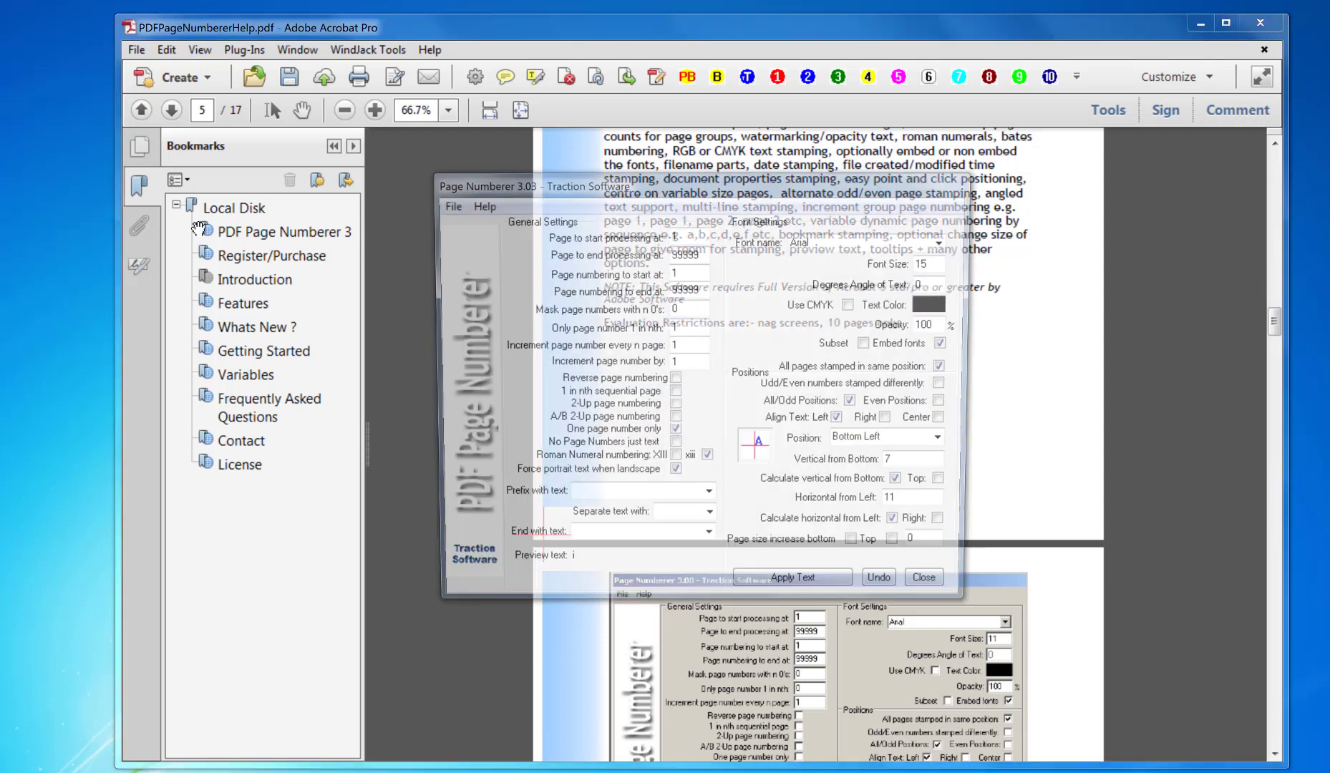
click(803, 588)
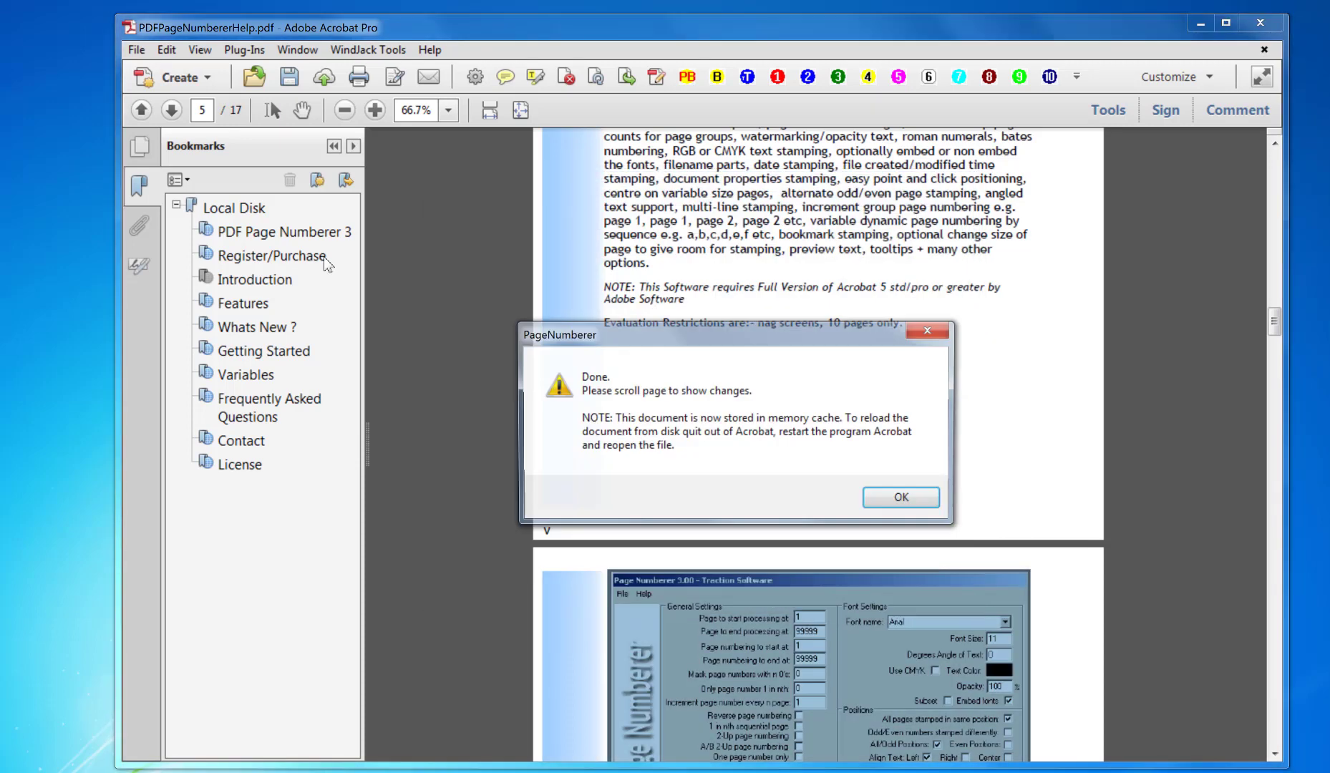
click(904, 499)
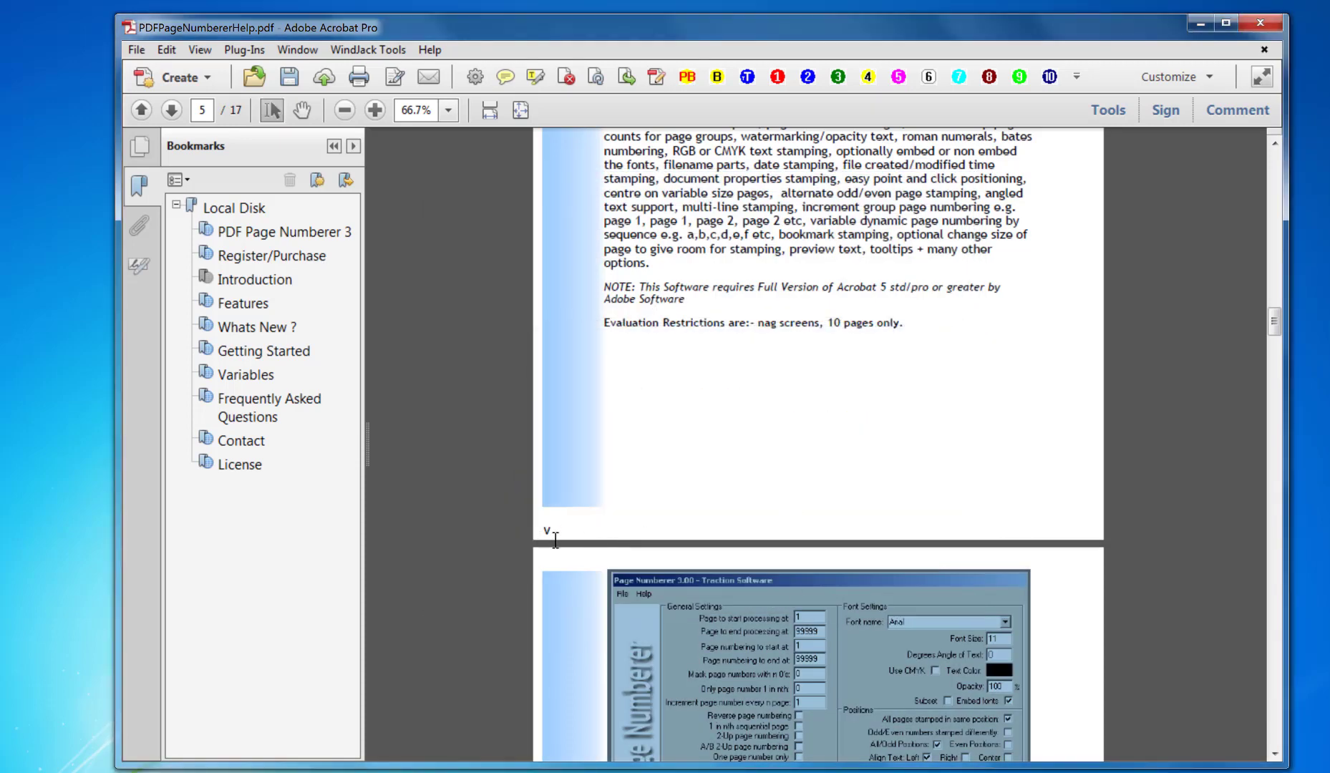
drag(1273, 321, 1270, 164)
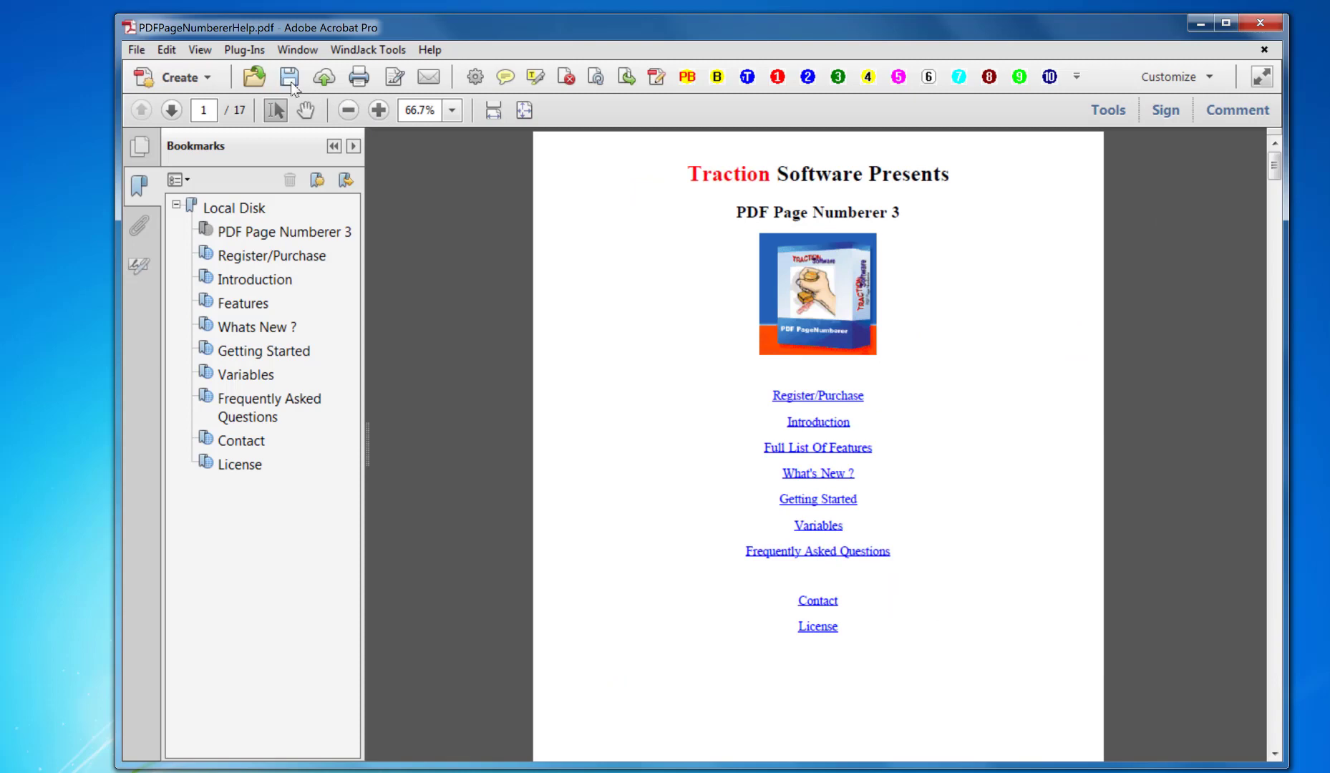
Step: Reopen Page Numberer and undo the existing numeral stamps on all 17 pages
click(247, 52)
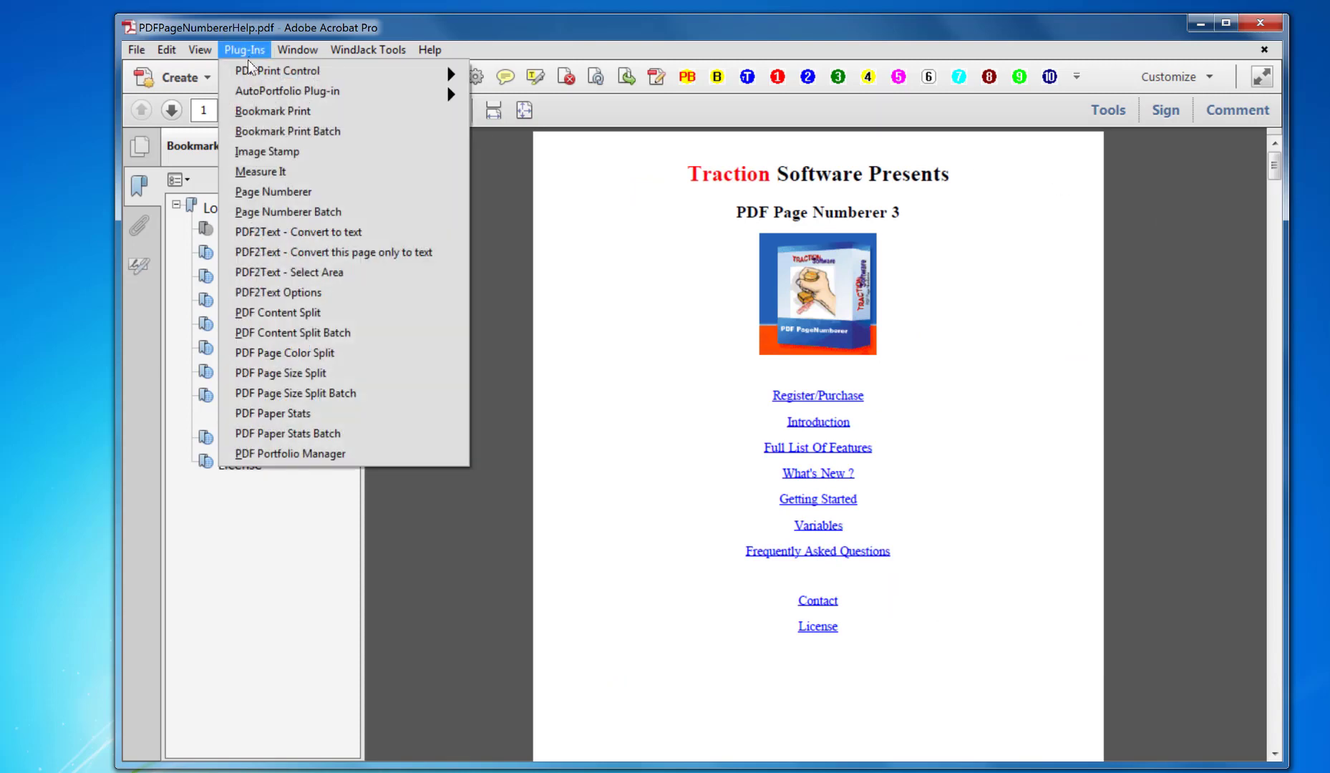
click(272, 192)
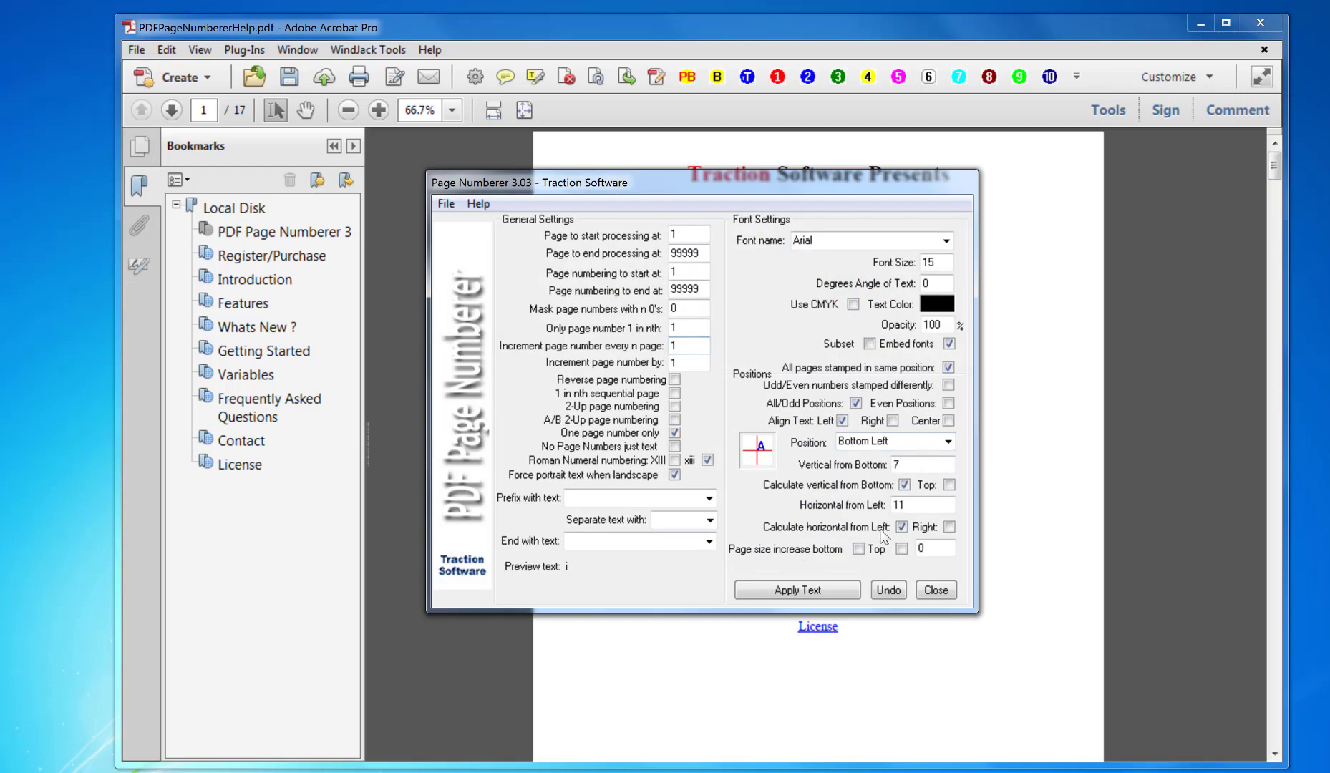
click(888, 589)
click(867, 444)
Step: Set processing to start at page 11 and apply the Roman numerals
click(684, 234)
text(1)
click(668, 272)
click(837, 588)
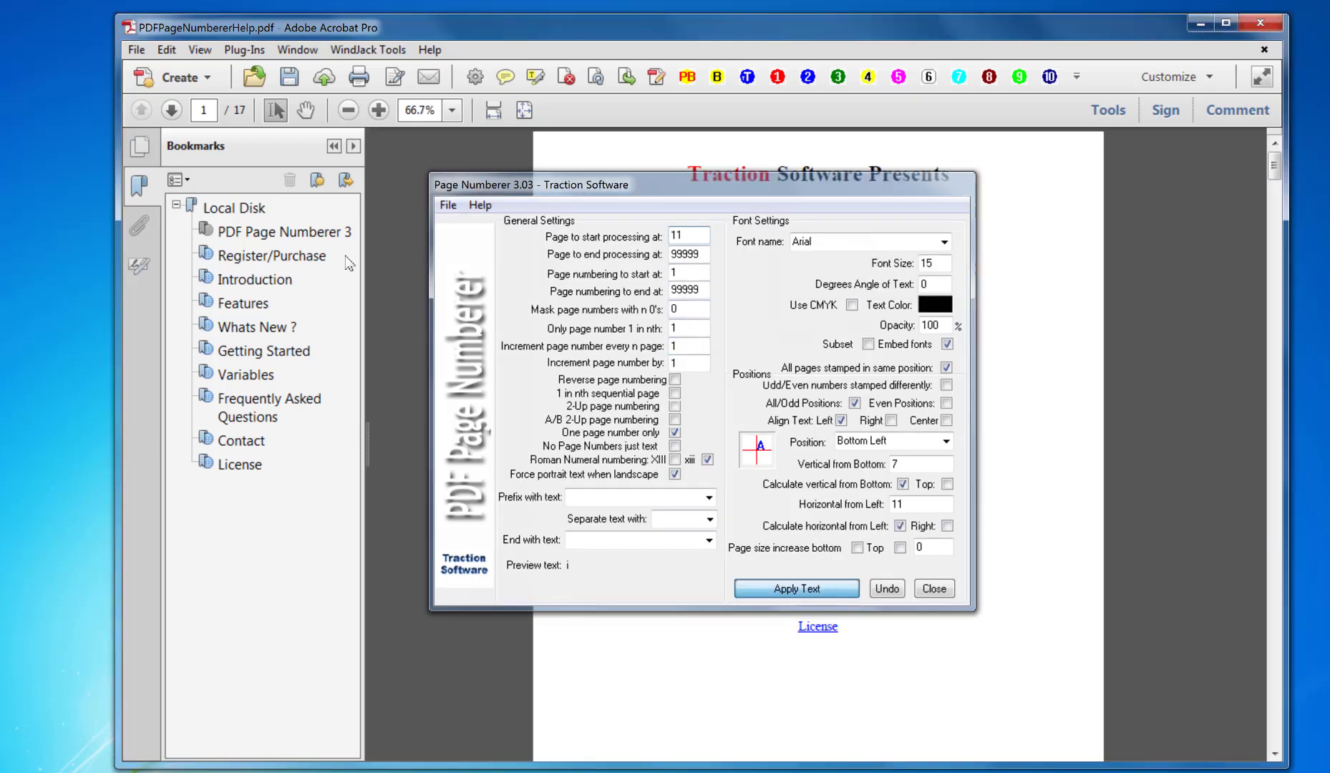
Step: Dismiss the Done message and scroll to pages 16–17 to check numerals vi and vii
click(888, 505)
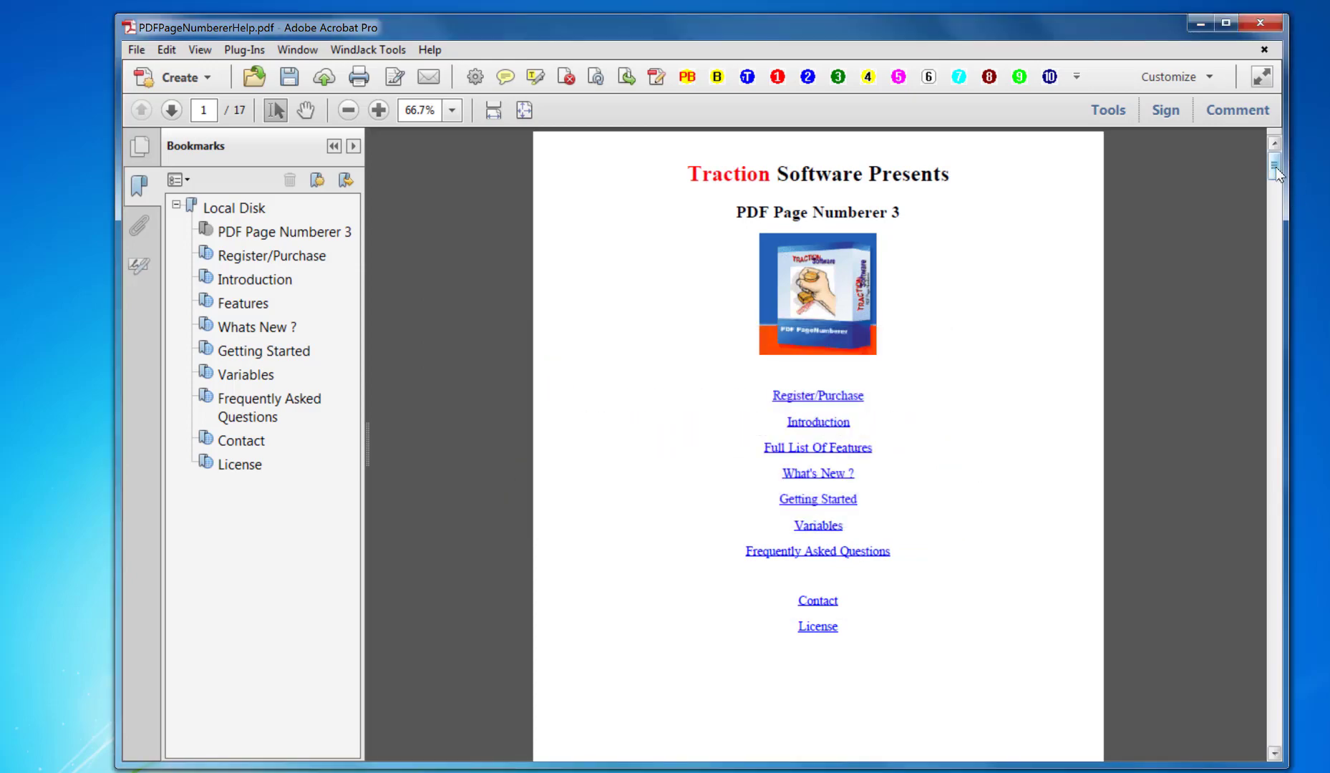
drag(1275, 171, 1249, 541)
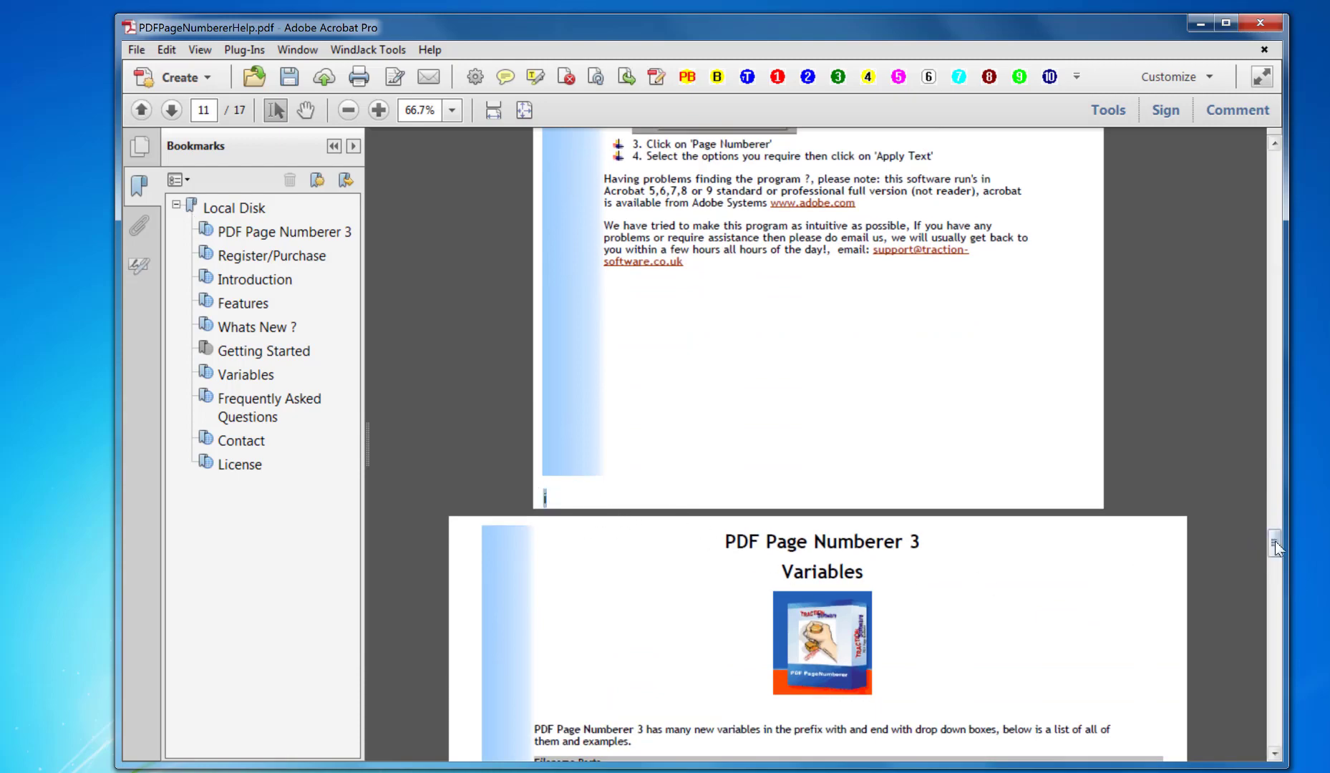
drag(1277, 547, 1276, 734)
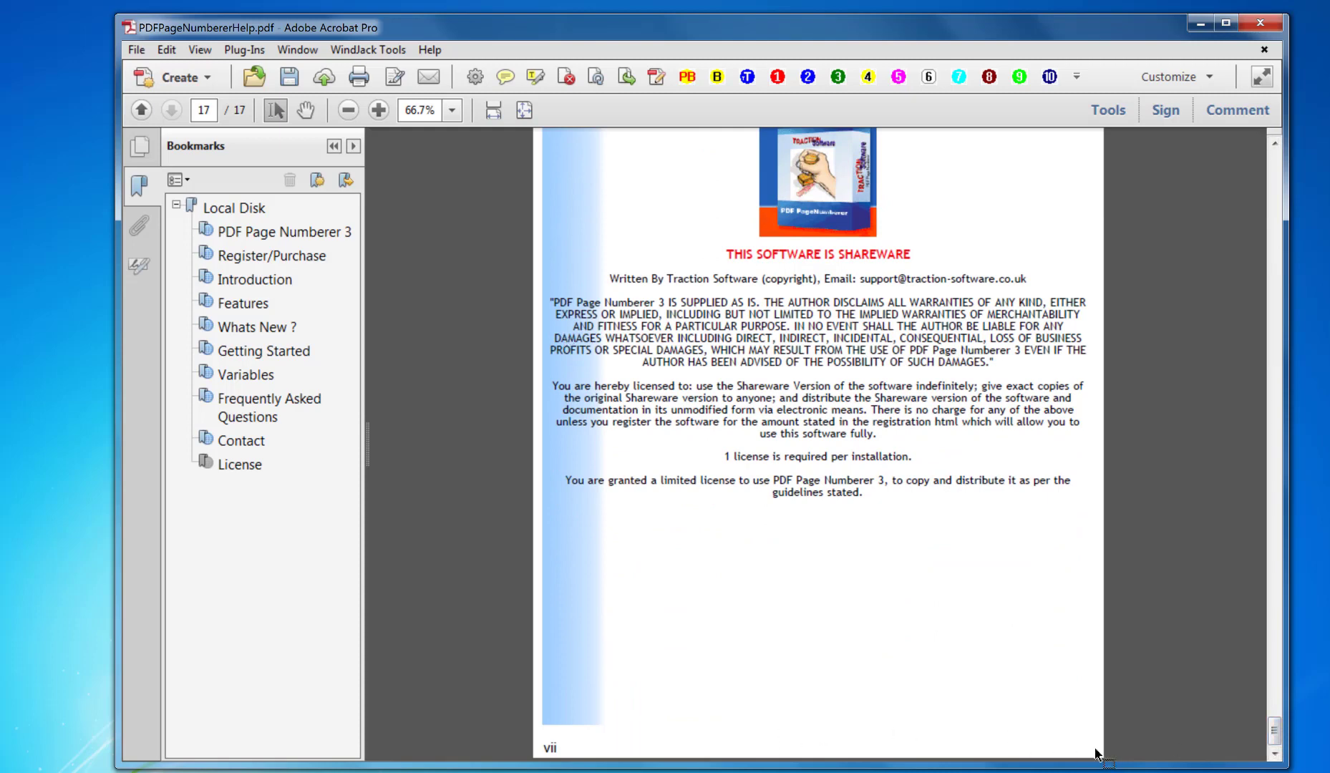
drag(1277, 731, 1278, 719)
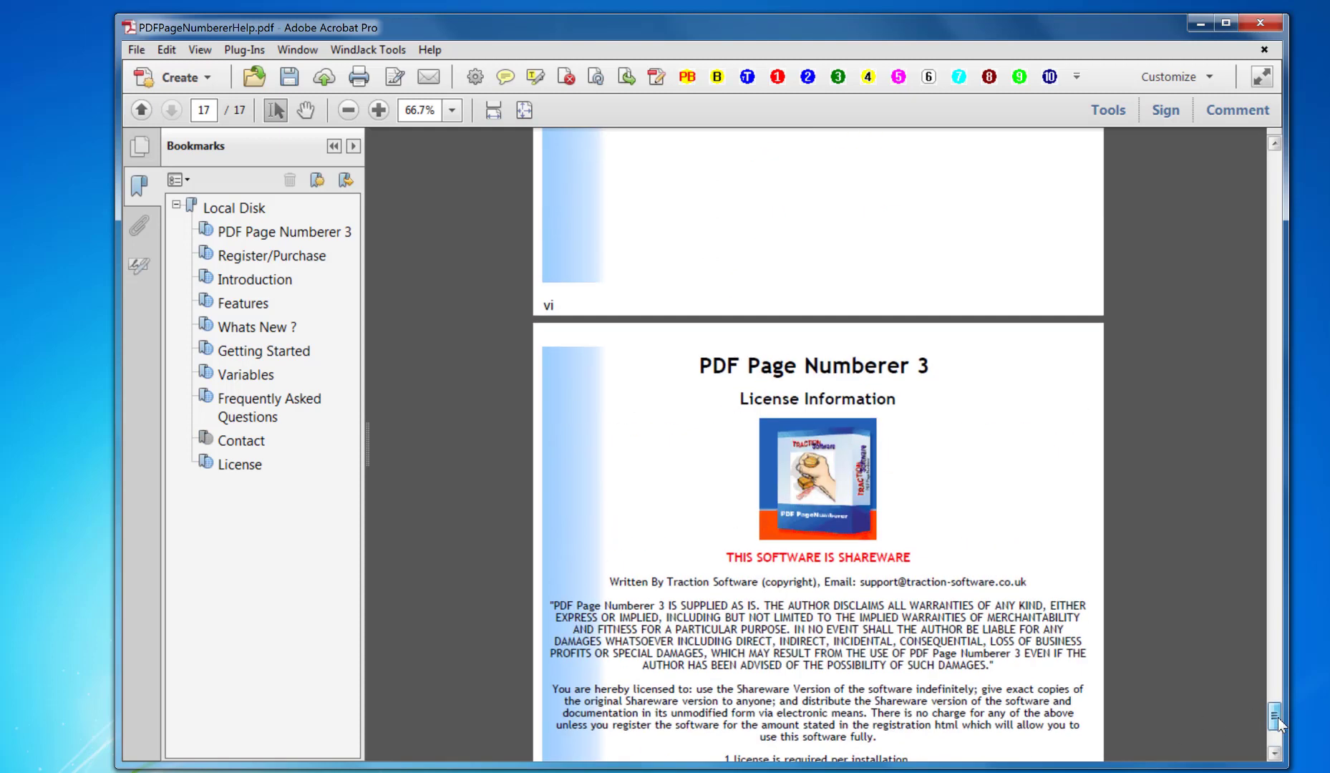